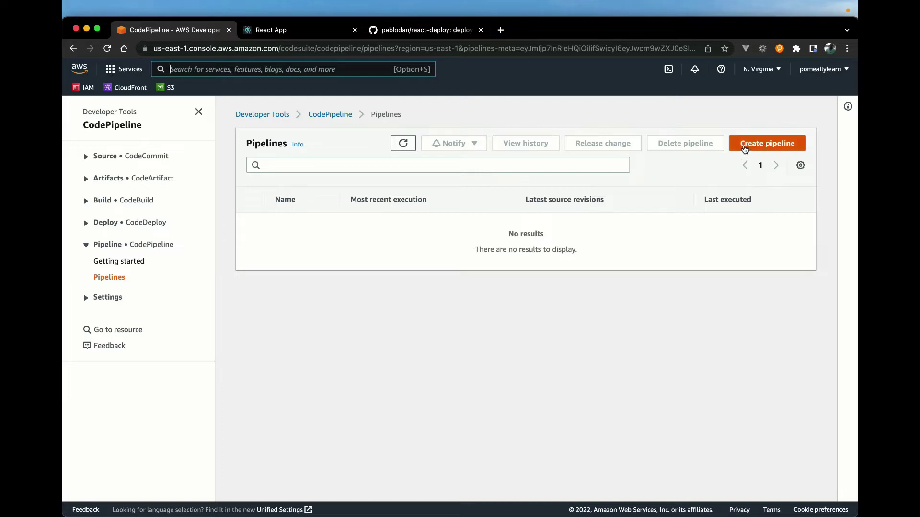
Step: Create a new pipeline named react-deployment with a new service role under the suggested role name, and continue to the source stage
click(770, 144)
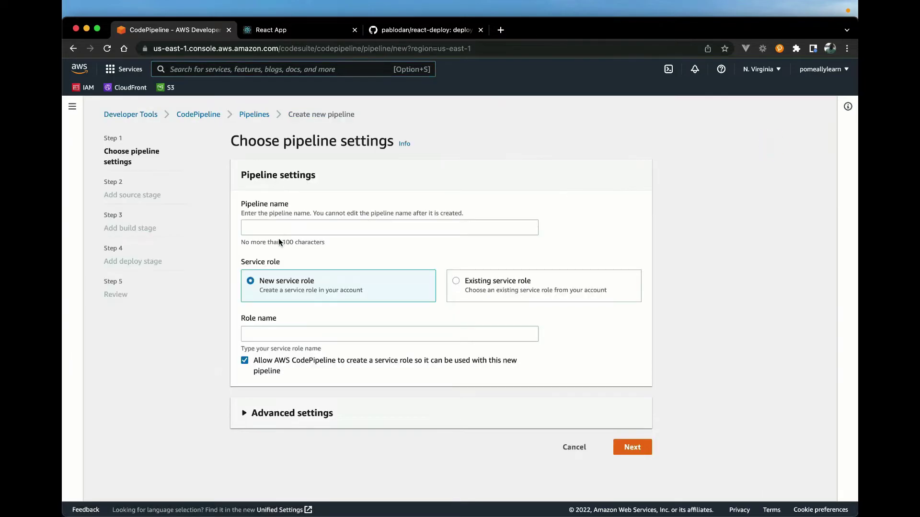
click(281, 229)
text(react-depl)
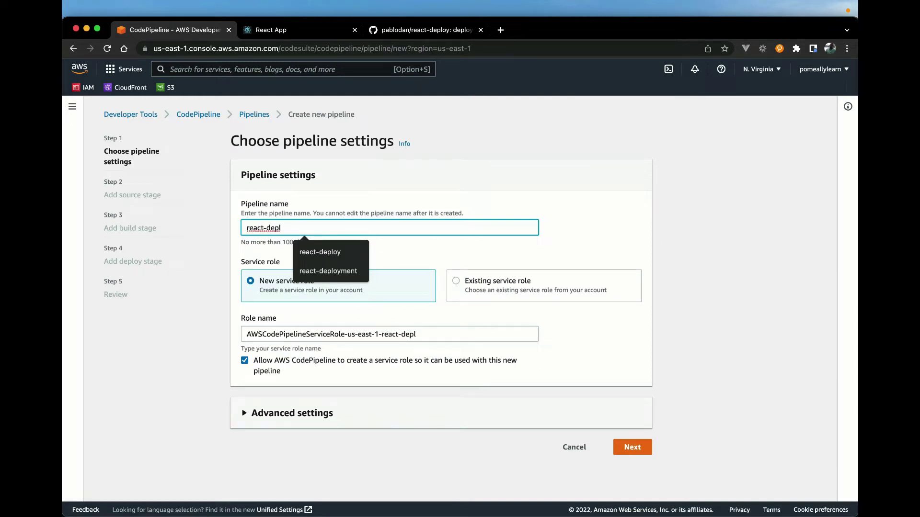
click(347, 271)
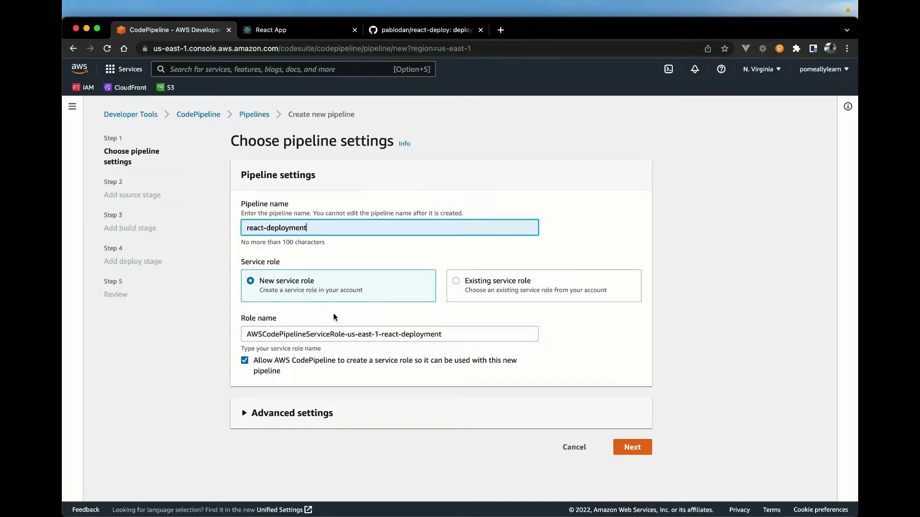
drag(247, 334, 441, 333)
click(453, 331)
triple_click(453, 331)
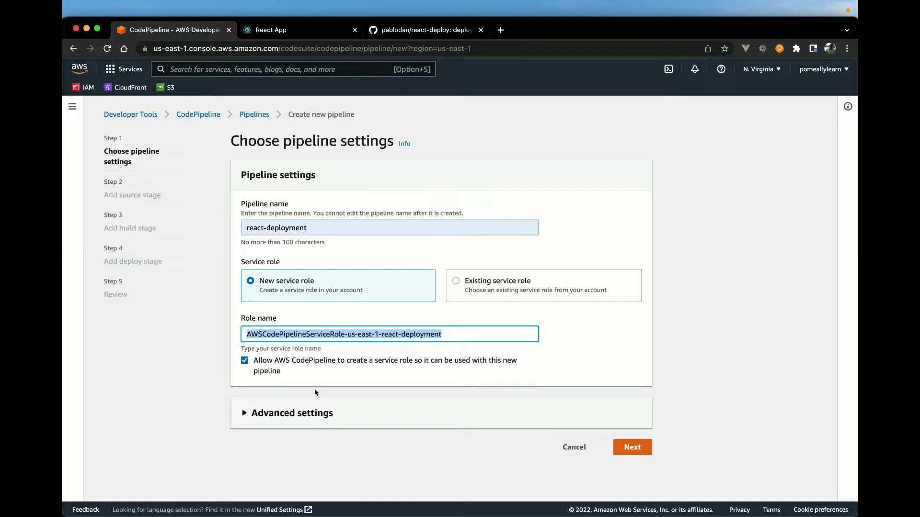
click(280, 334)
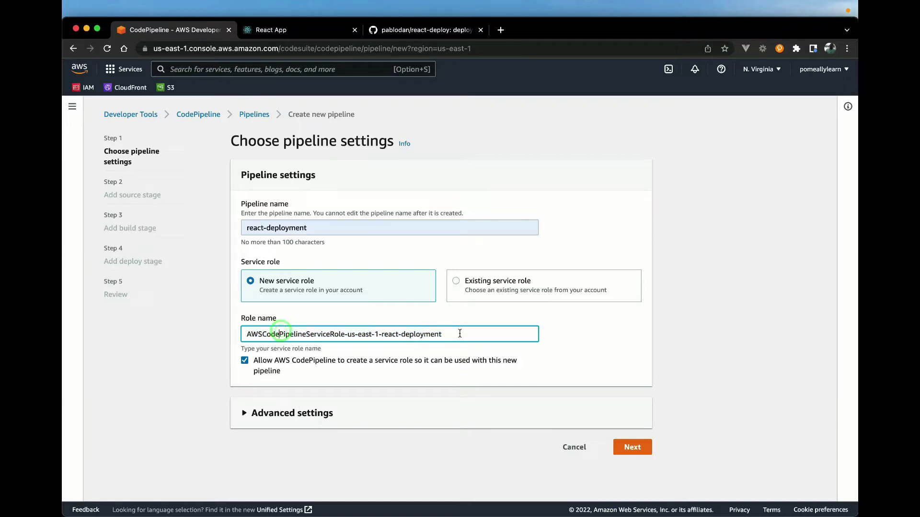
click(631, 447)
Step: Choose GitHub (Version 2) as the pipeline's source provider
click(302, 229)
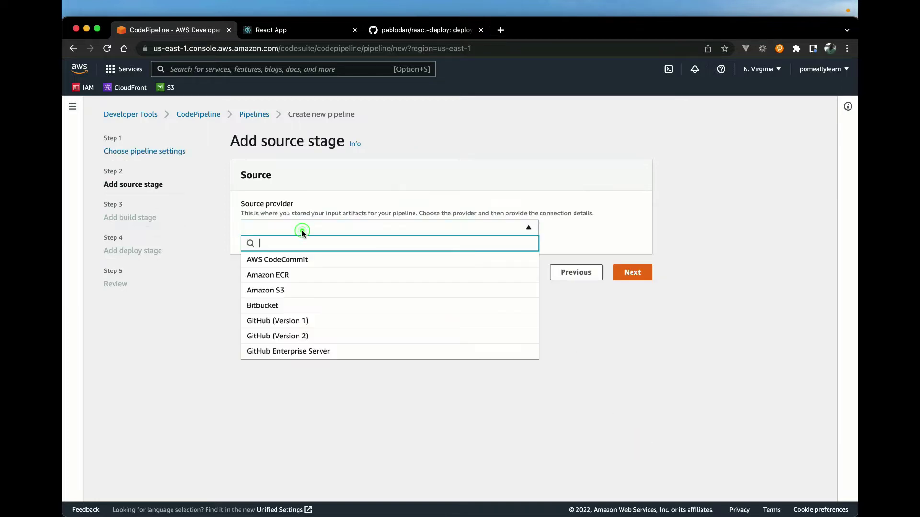
click(280, 341)
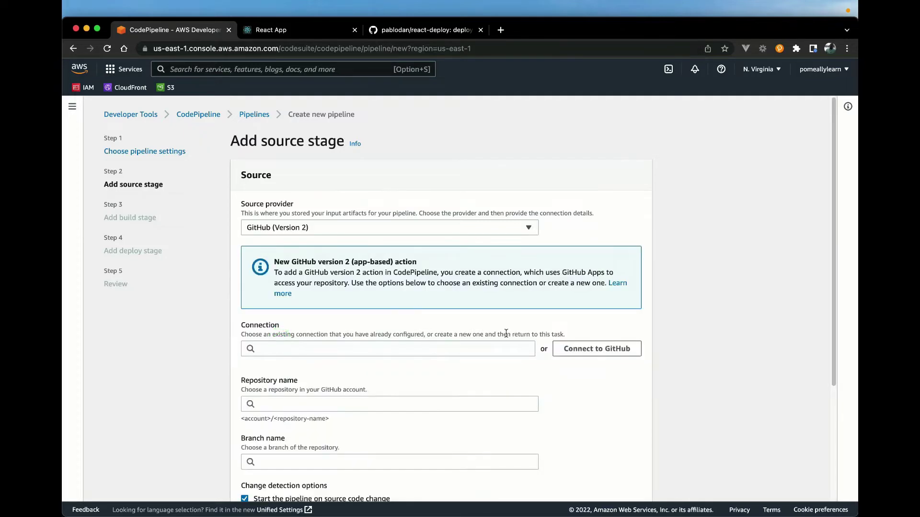
scroll(446, 317, down, 3)
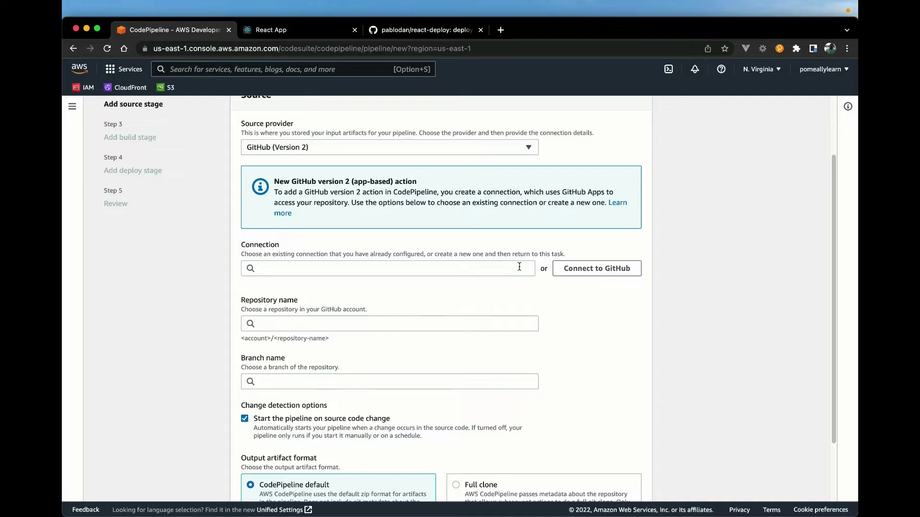
click(274, 325)
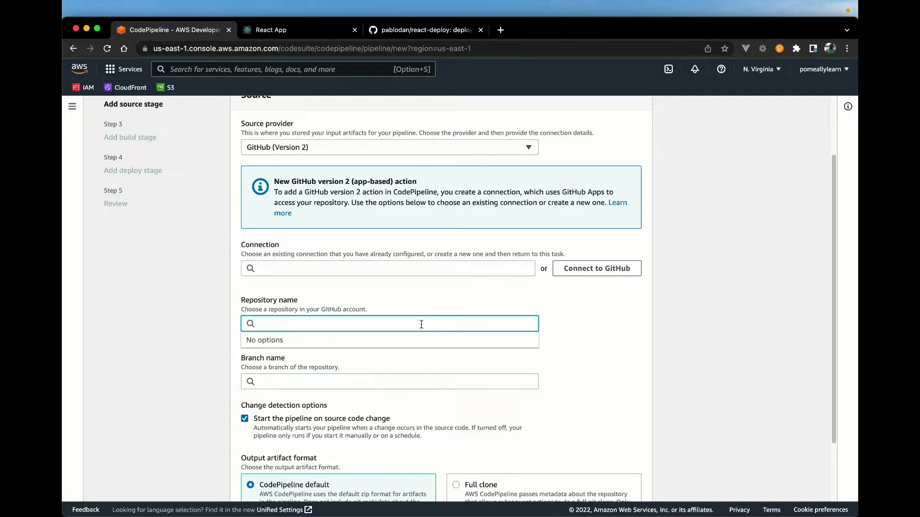
click(593, 327)
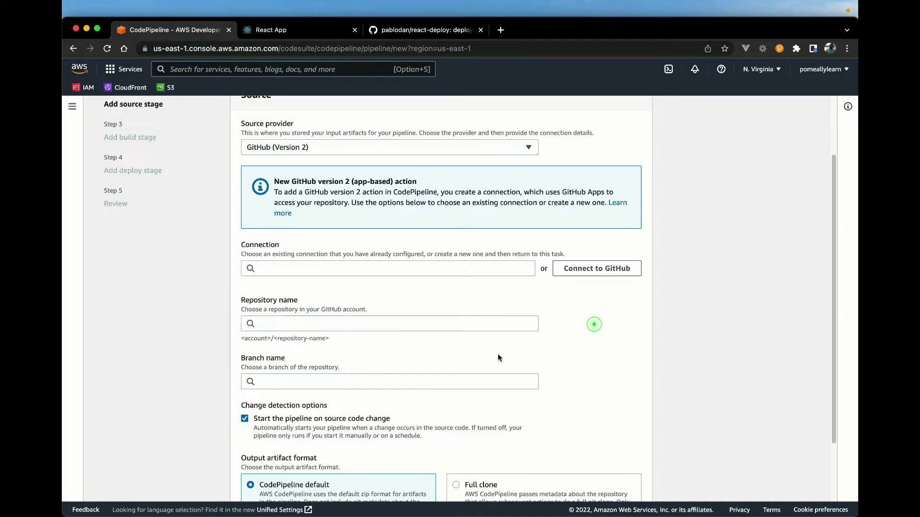
Step: Start a new GitHub connection for the source stage, name it web-deploy-site, and proceed to its GitHub connection settings
click(596, 269)
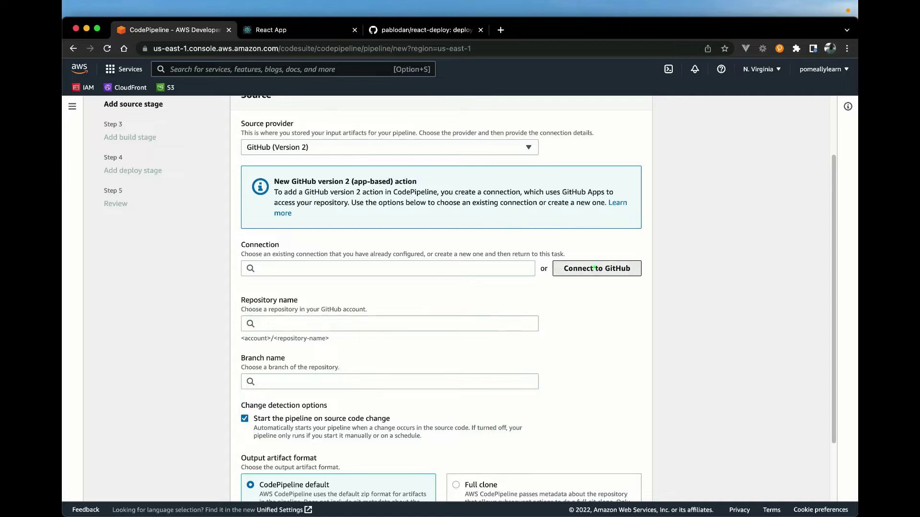
drag(376, 360, 784, 391)
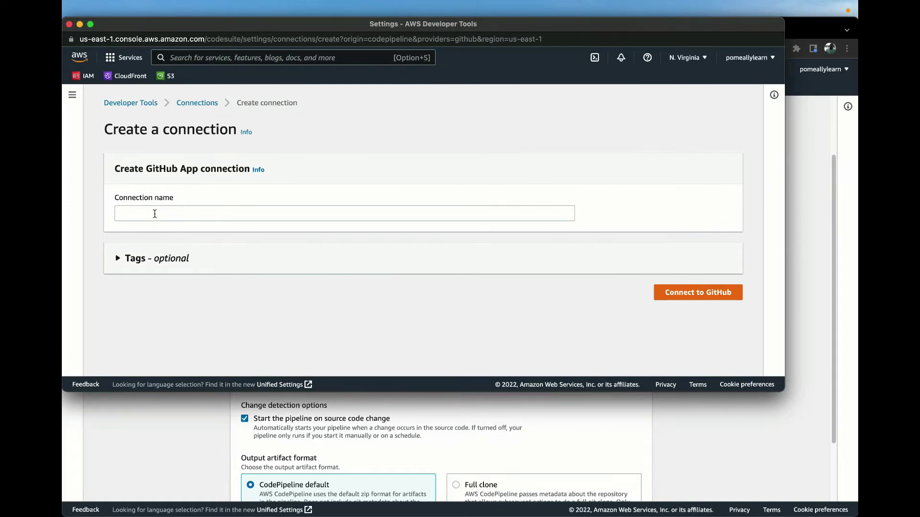
click(155, 213)
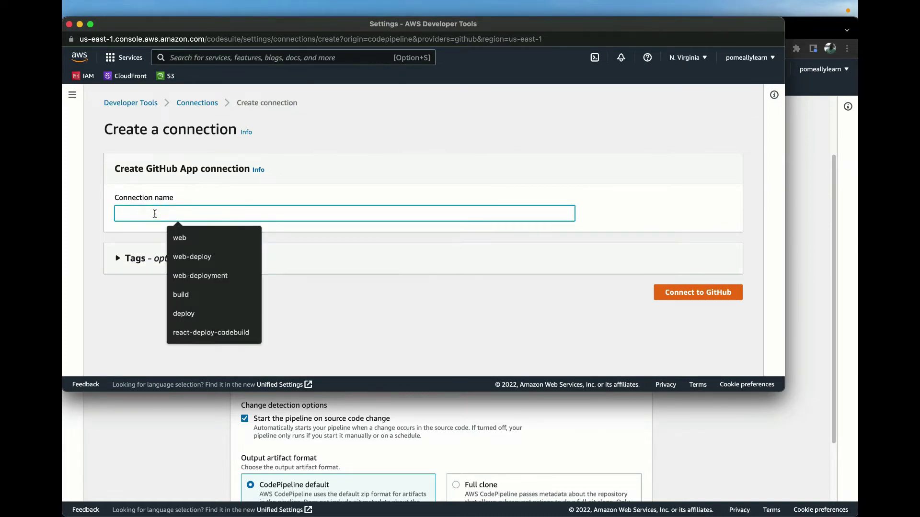
click(192, 258)
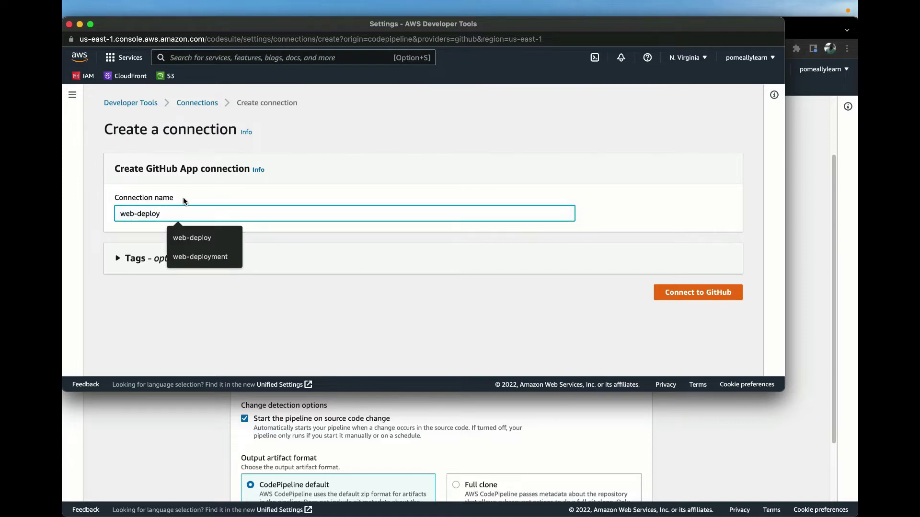
text(-site)
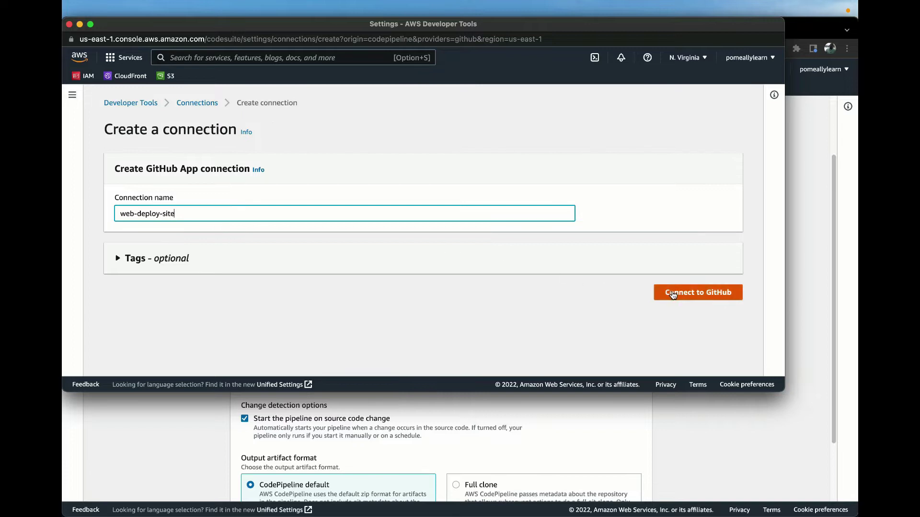
click(690, 294)
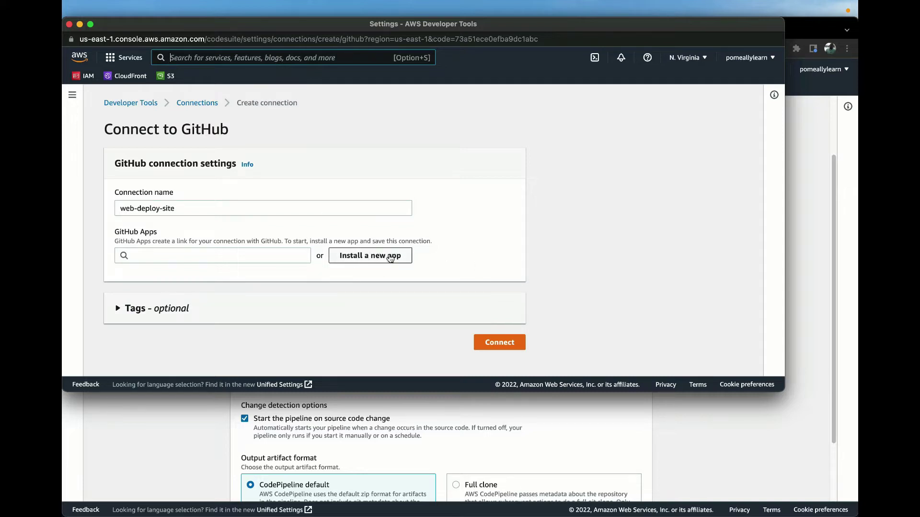
Step: Start installing a GitHub app for the connection and open the AWS Connector's repository access settings for the personal account
click(363, 259)
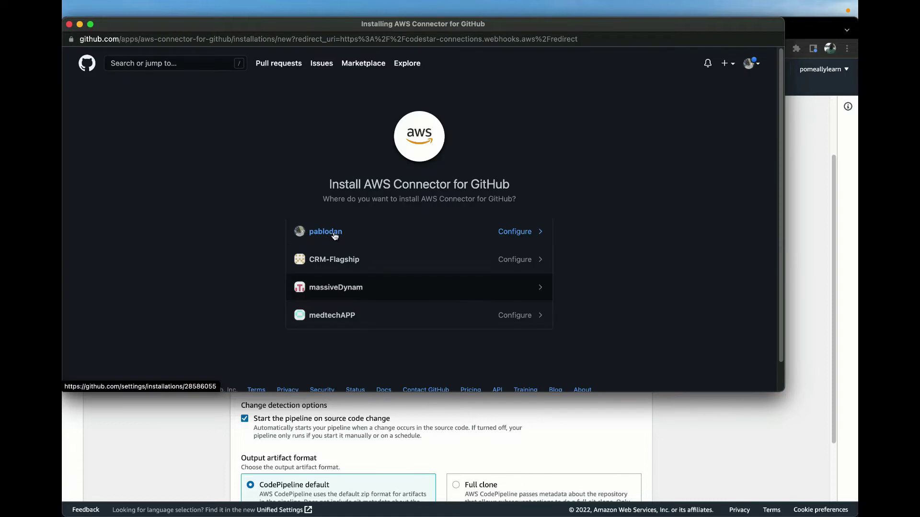
click(334, 234)
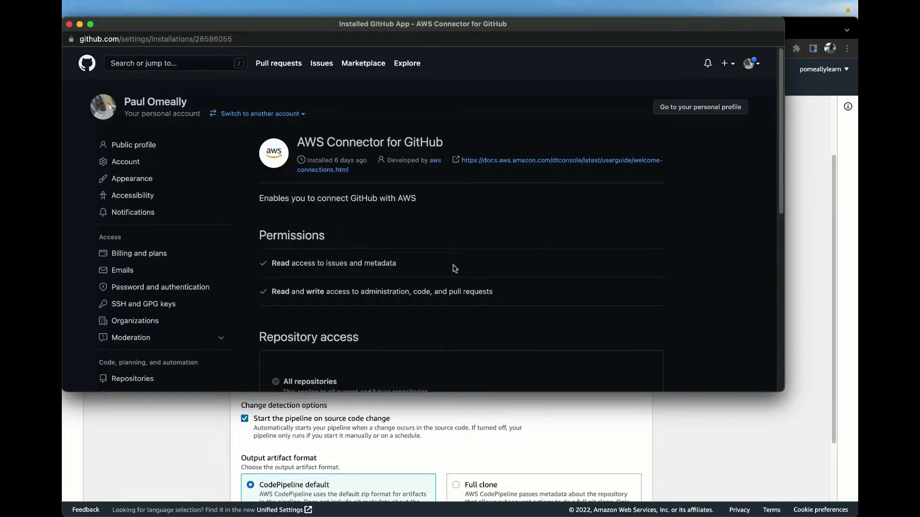
scroll(453, 265, down, 3)
scroll(454, 267, down, 4)
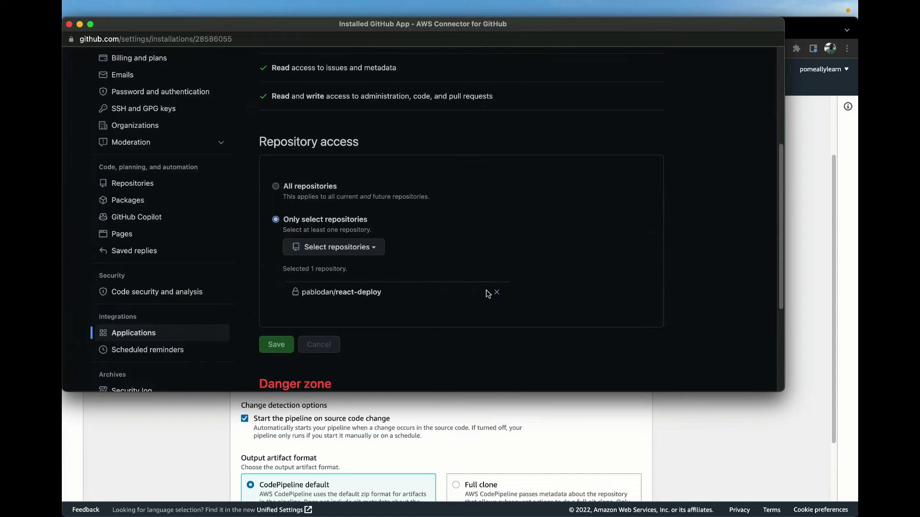
Step: Reselect react-deploy as the only repository the AWS Connector can access, save the access settings, and complete the GitHub connection
click(497, 293)
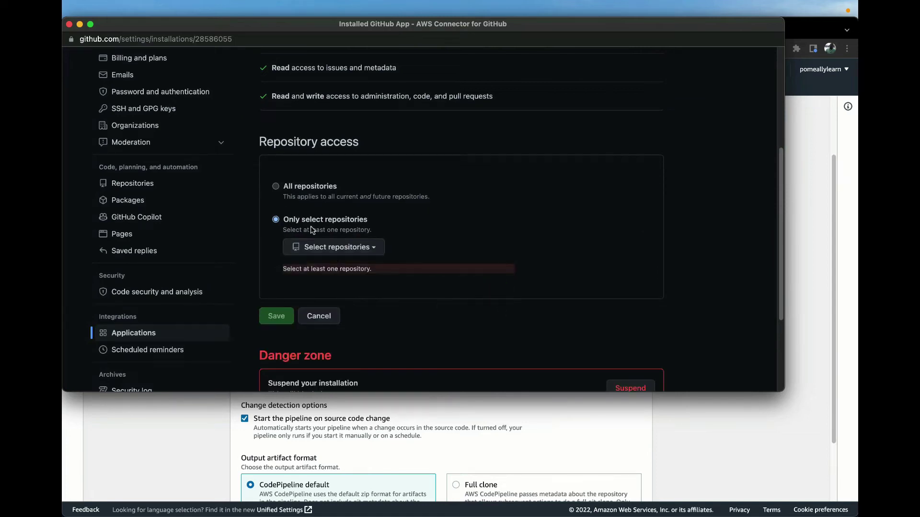
click(276, 186)
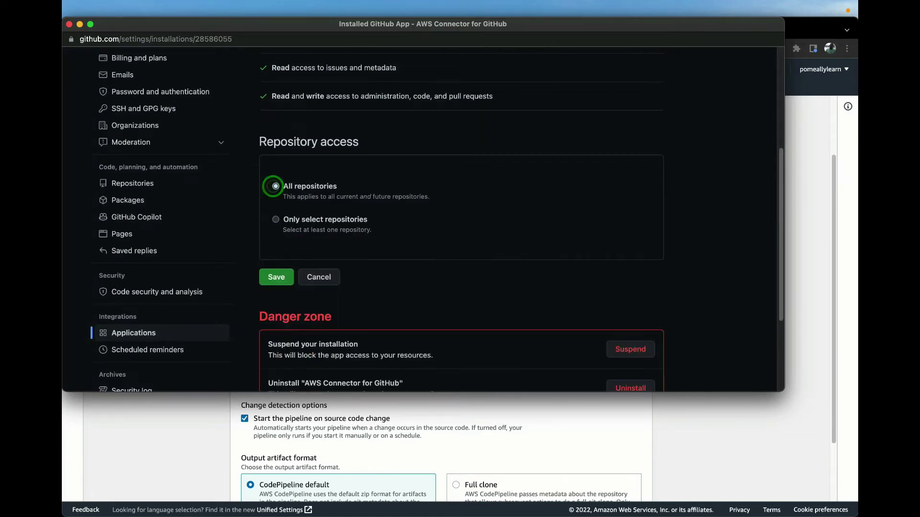
click(274, 219)
click(348, 247)
text(react dep)
click(337, 300)
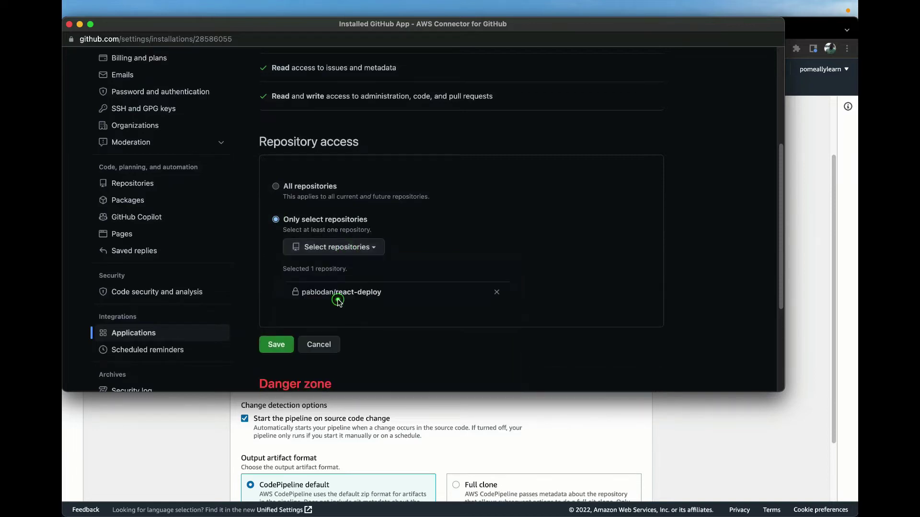
click(281, 350)
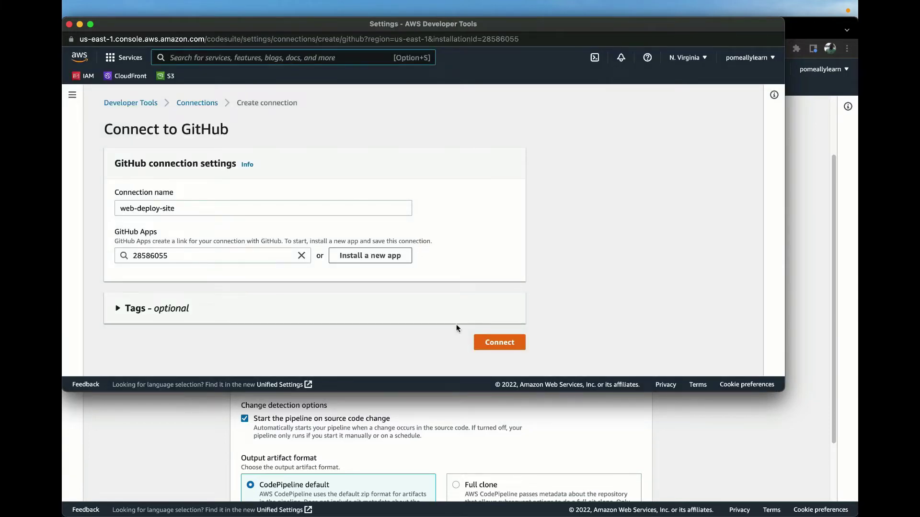
click(504, 343)
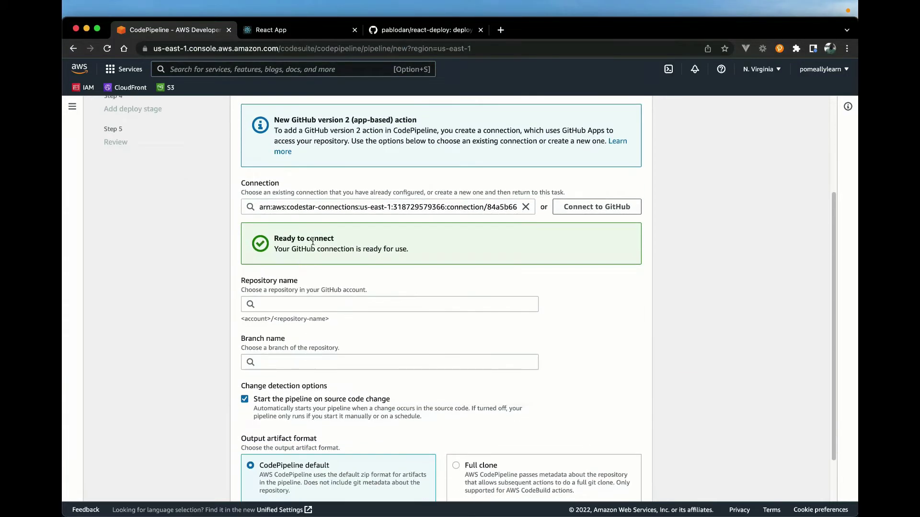
Step: Set the source repository to react-deploy and the branch to main, and continue to the build stage
scroll(321, 268, down, 1)
click(338, 289)
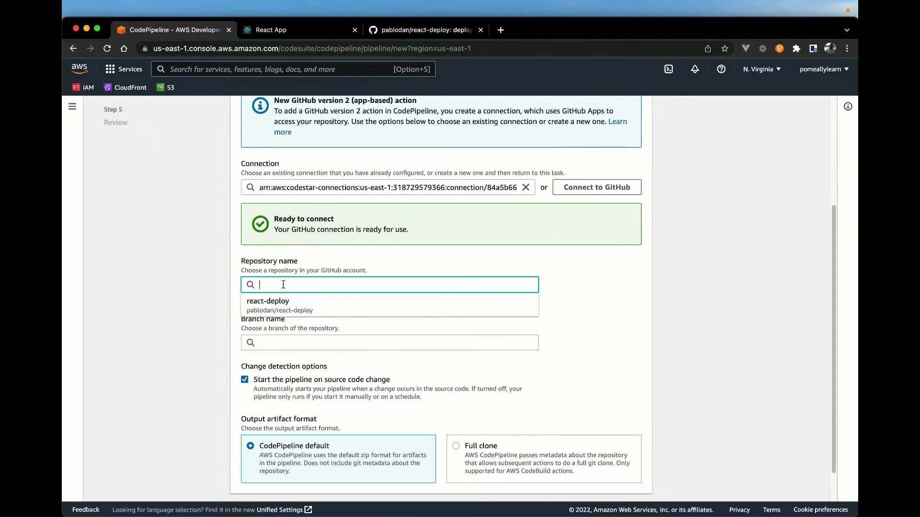
click(271, 309)
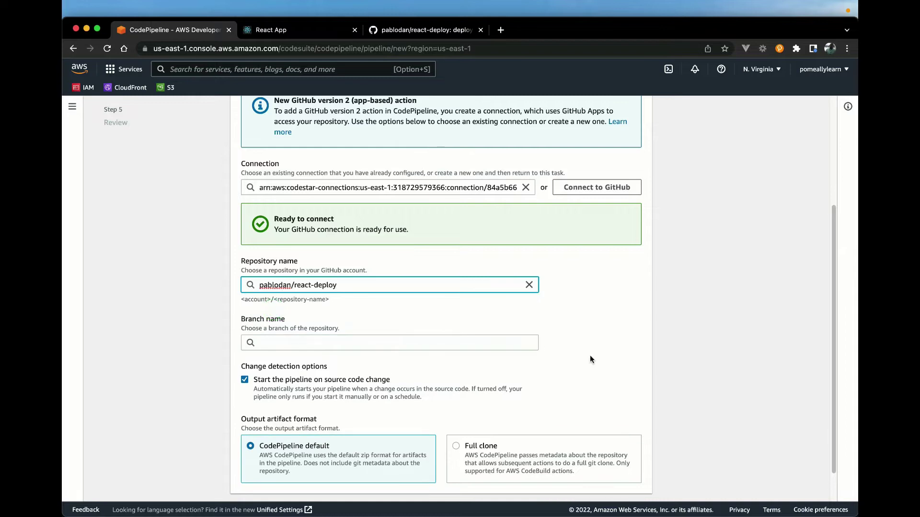
click(277, 348)
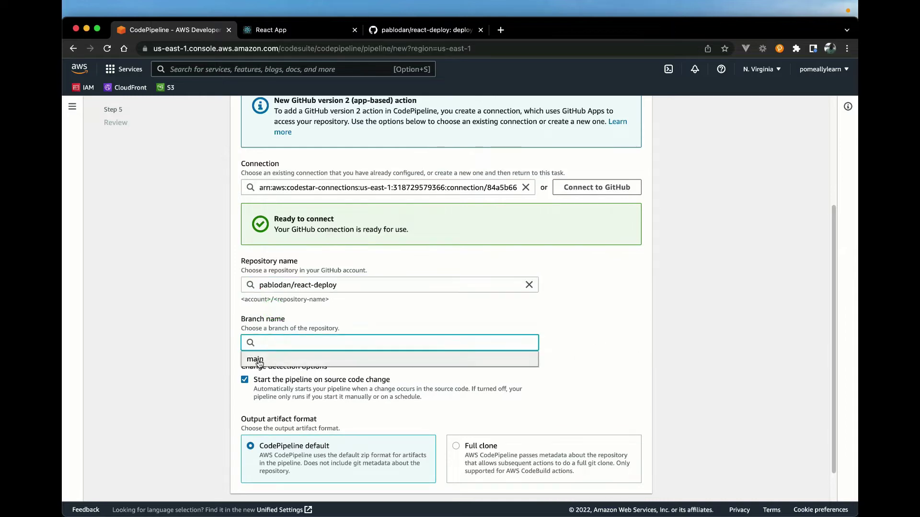
click(263, 360)
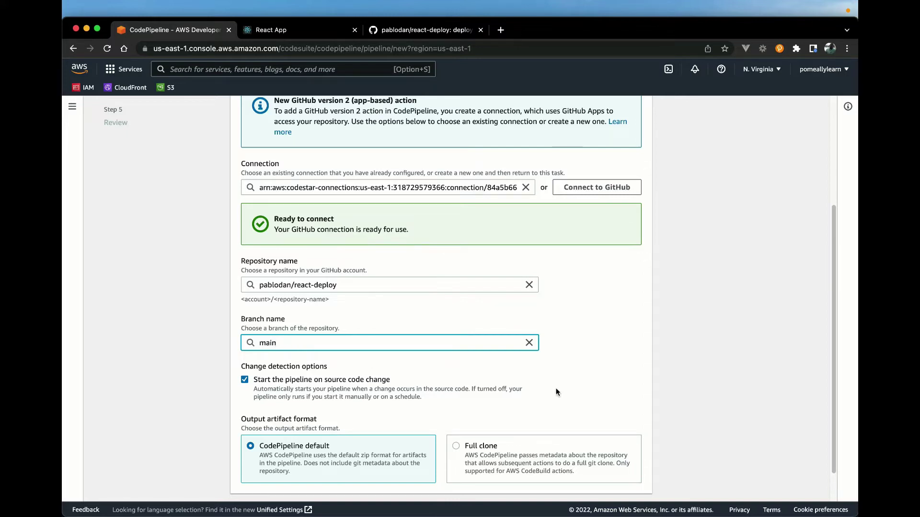
scroll(551, 390, down, 2)
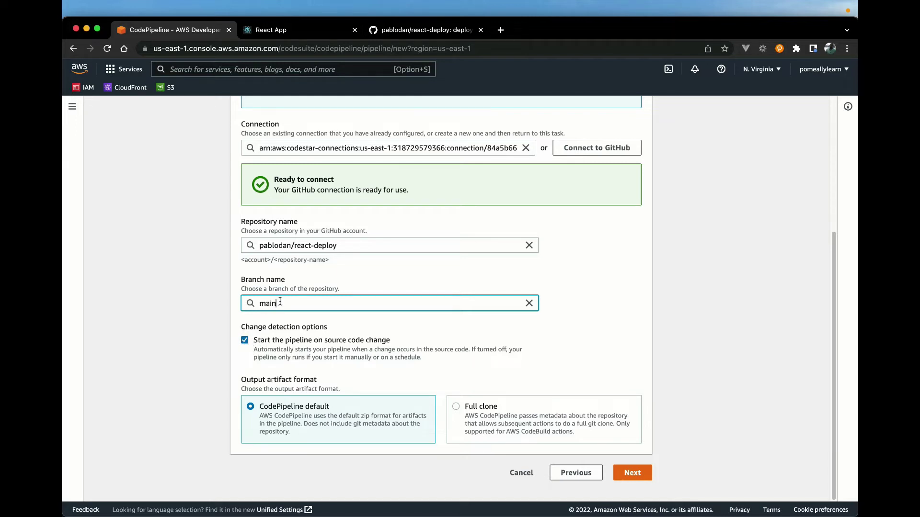
click(632, 472)
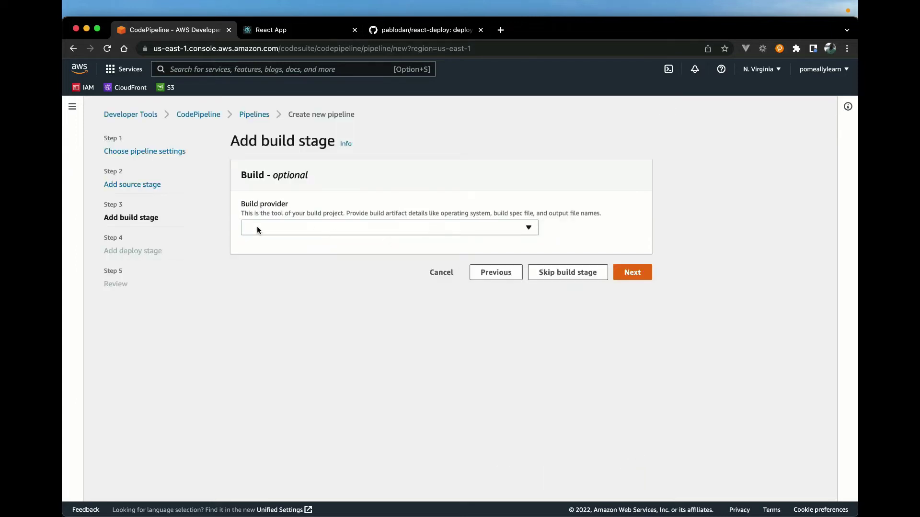
Step: Choose AWS CodeBuild as the build provider and open an enlarged window for creating a new build project
click(257, 227)
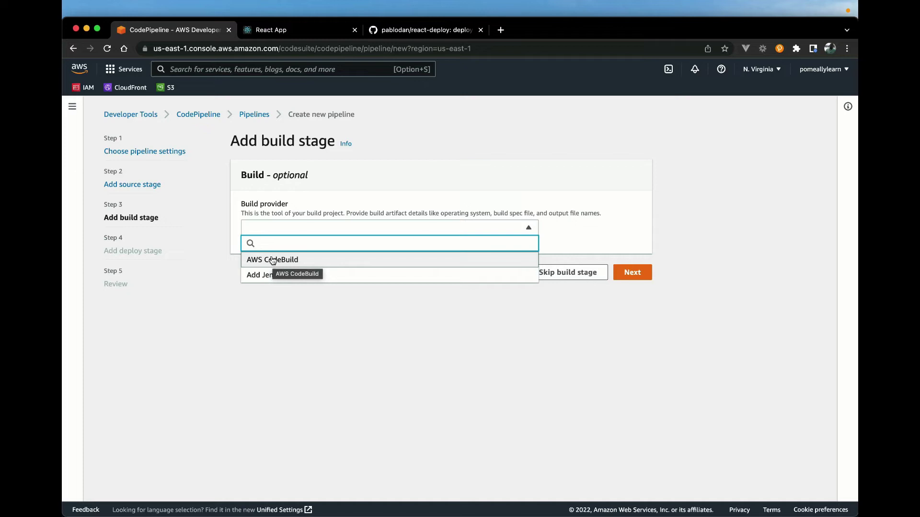
click(278, 262)
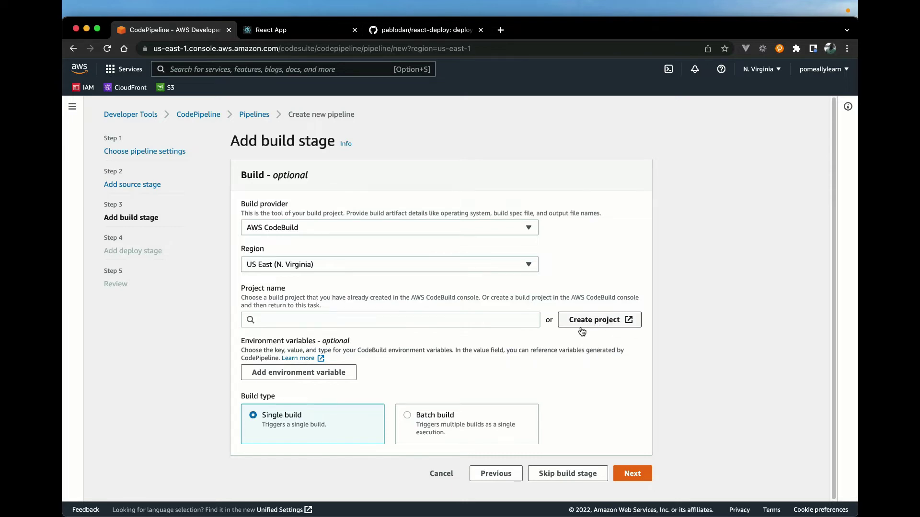
click(595, 322)
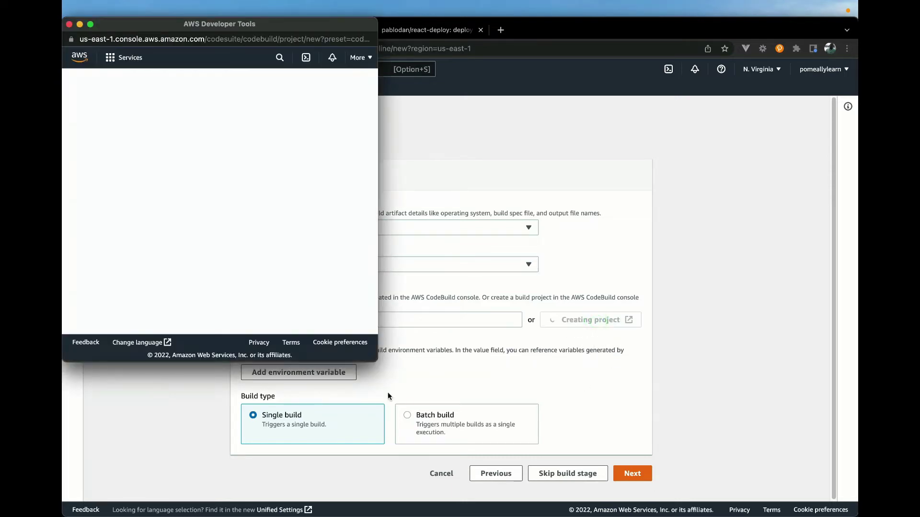
drag(576, 387, 748, 421)
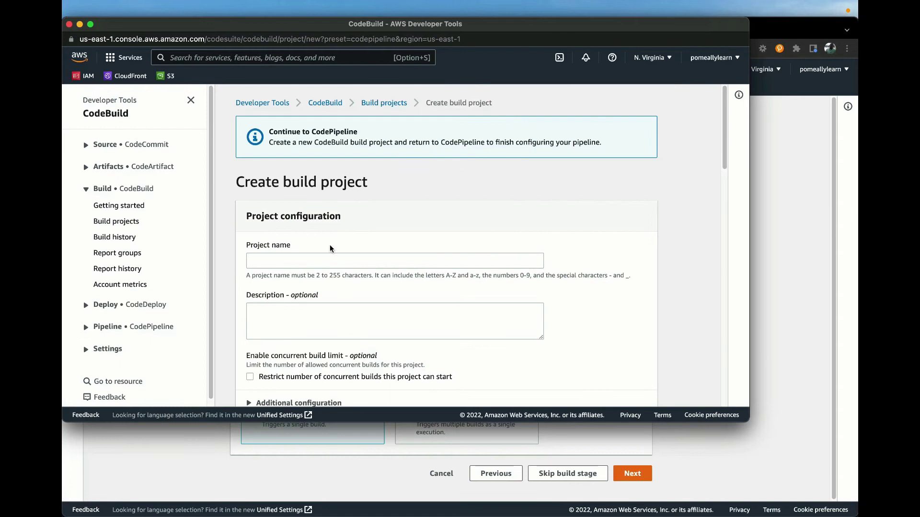
Step: Name the new build project react-deployment
click(297, 263)
text(rea)
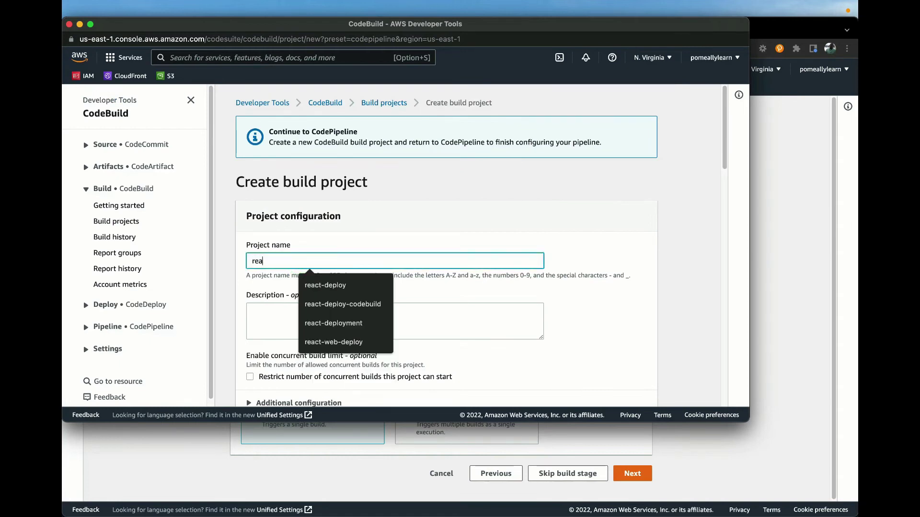
text(ct-deployment)
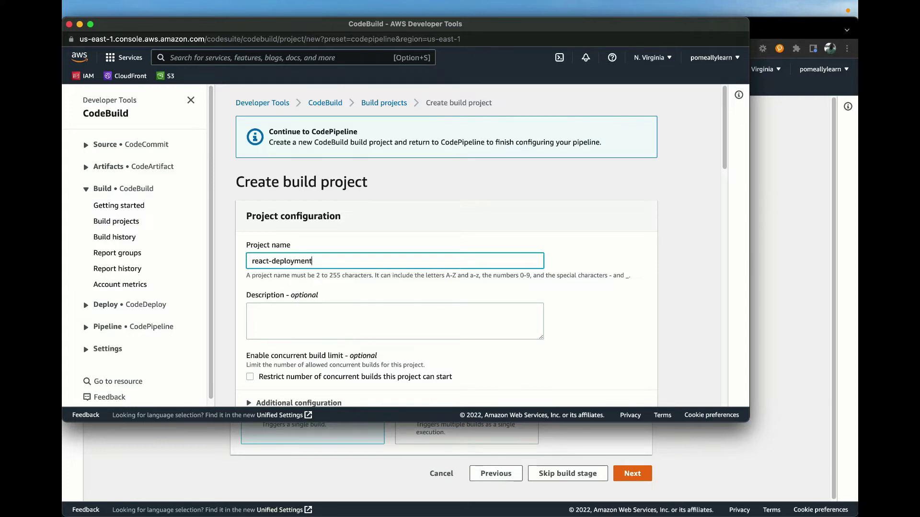
Step: Set the managed image's operating system to Amazon Linux 2 in the build environment
scroll(436, 265, down, 6)
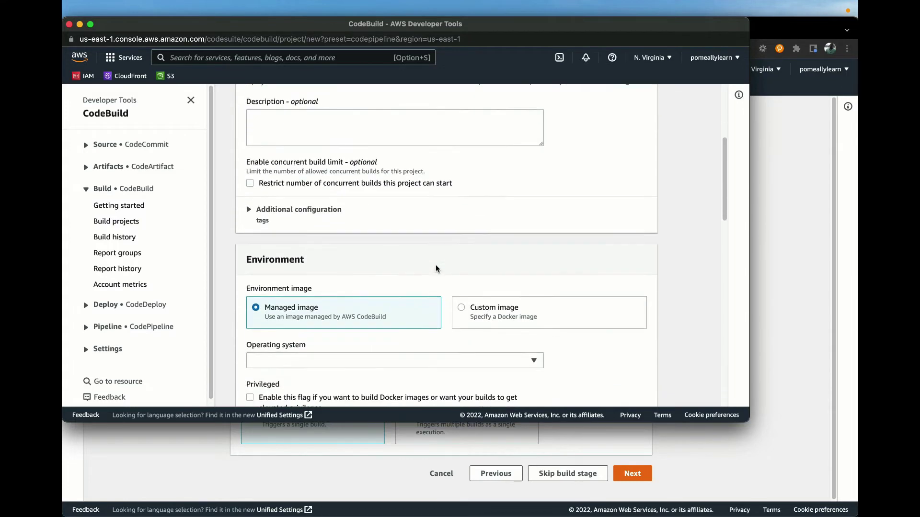
click(274, 264)
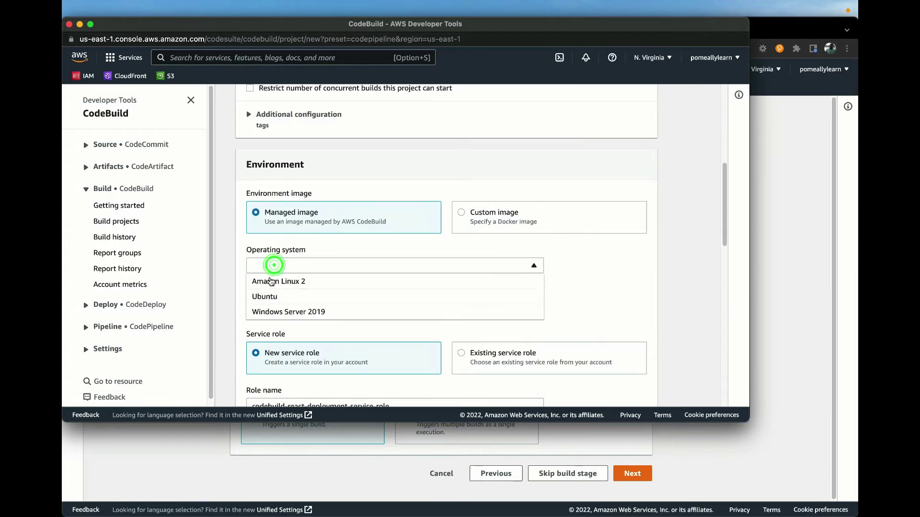
click(283, 281)
click(276, 266)
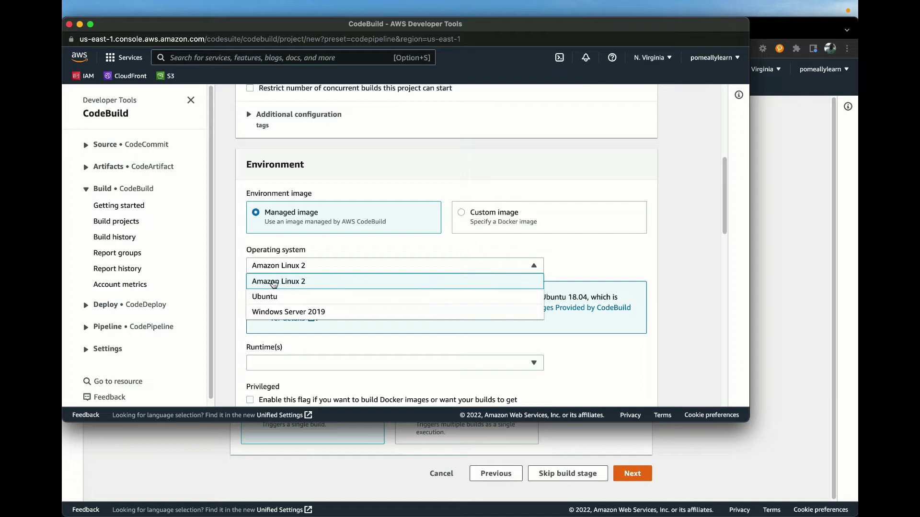
click(278, 282)
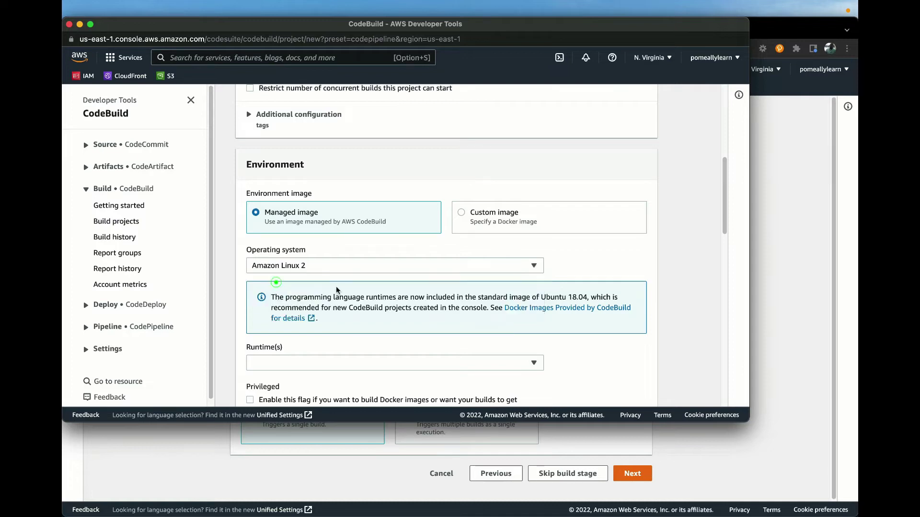
Step: Choose the Standard runtime and the aws/codebuild/amazonlinux2-x86_64-standard:4.0 image for the build environment
scroll(273, 280, down, 3)
click(271, 274)
click(273, 305)
scroll(274, 308, down, 2)
click(293, 235)
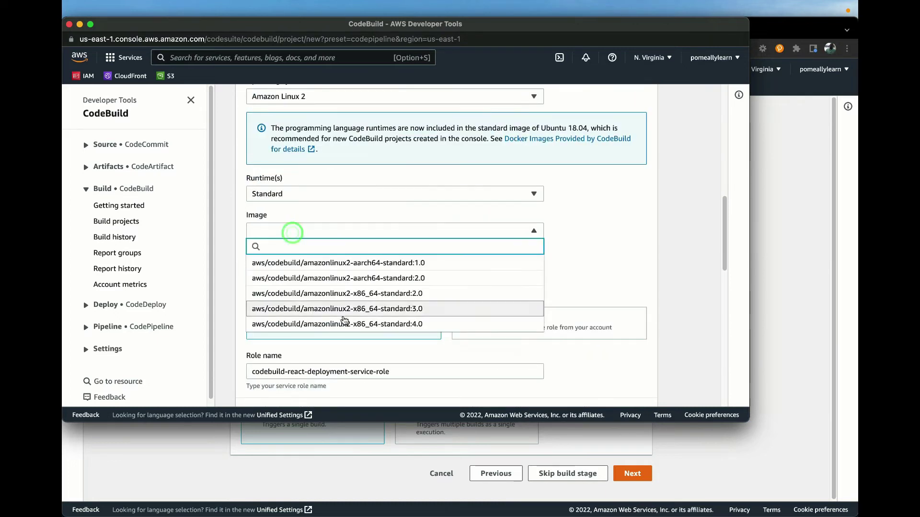
click(405, 325)
Step: Examine the name of the new service role that will be created for the build project
scroll(554, 327, down, 5)
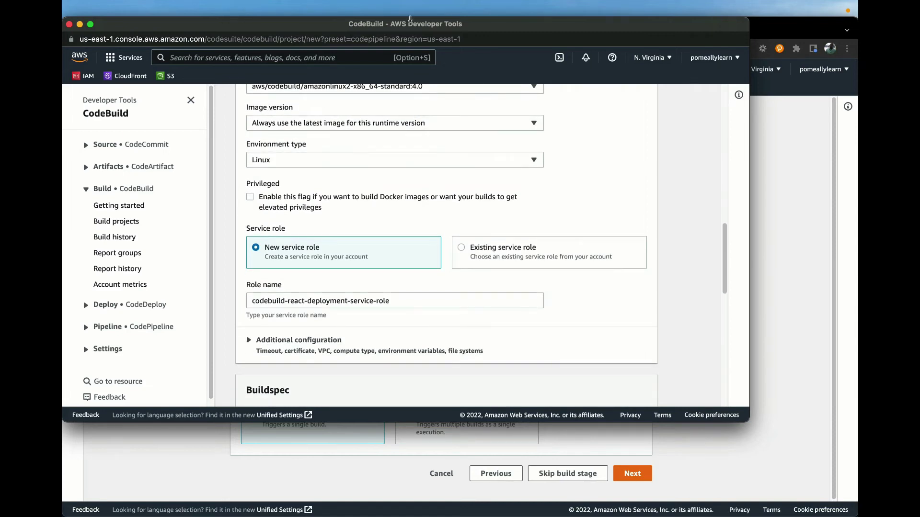
drag(400, 301, 234, 305)
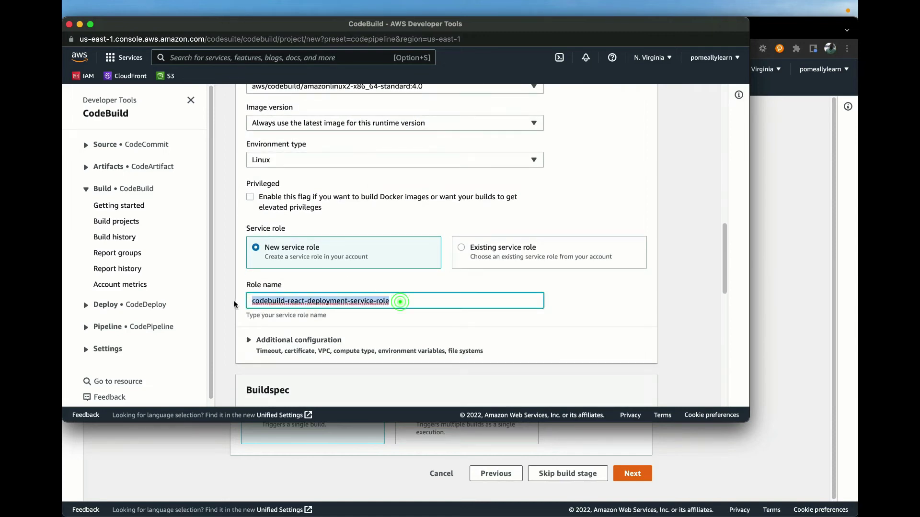
click(283, 302)
drag(418, 302, 252, 303)
click(397, 301)
drag(431, 302, 250, 301)
click(396, 300)
drag(473, 304, 250, 302)
Step: Copy the default buildspec file name from the help text and enter buildspec.yml as the buildspec name
scroll(631, 325, down, 3)
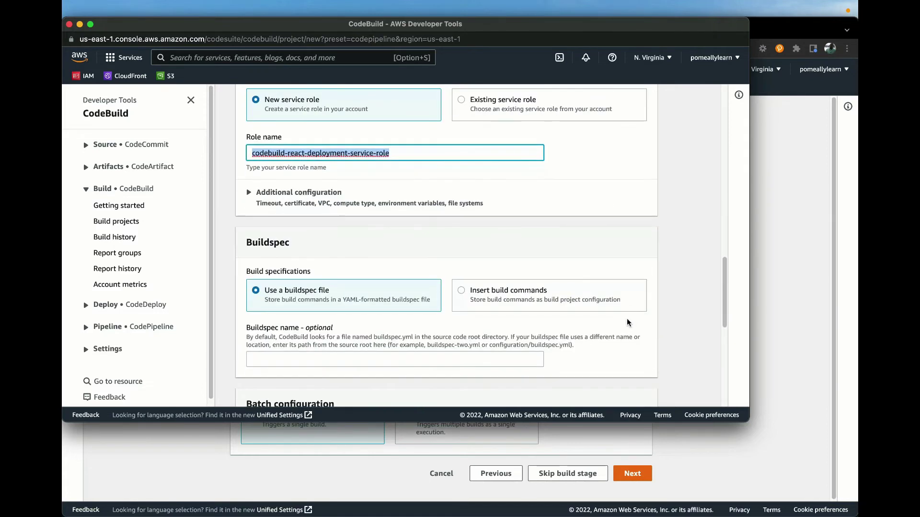
scroll(549, 281, down, 2)
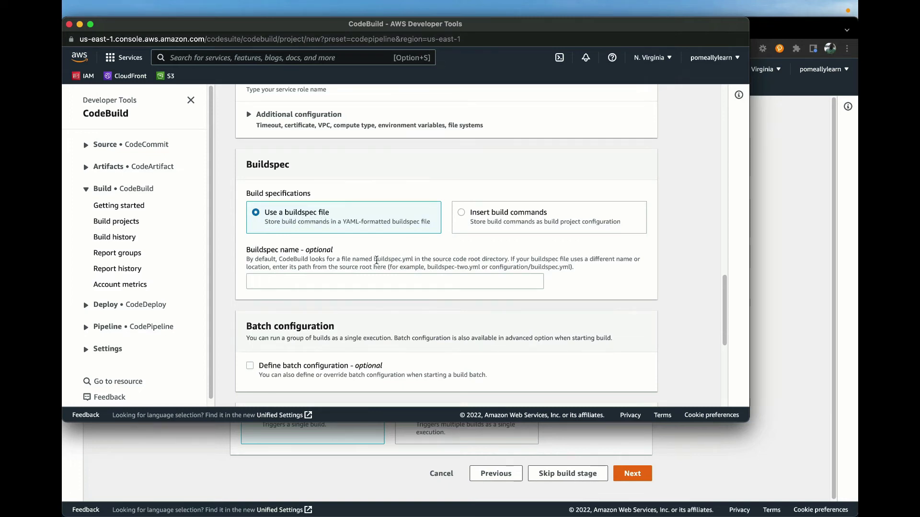
double_click(377, 260)
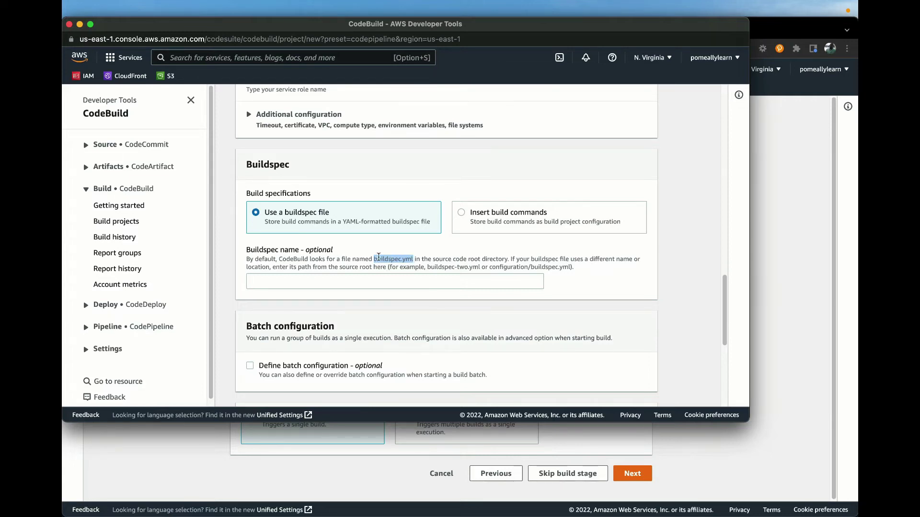
click(378, 258)
drag(374, 255, 414, 256)
drag(414, 262, 383, 280)
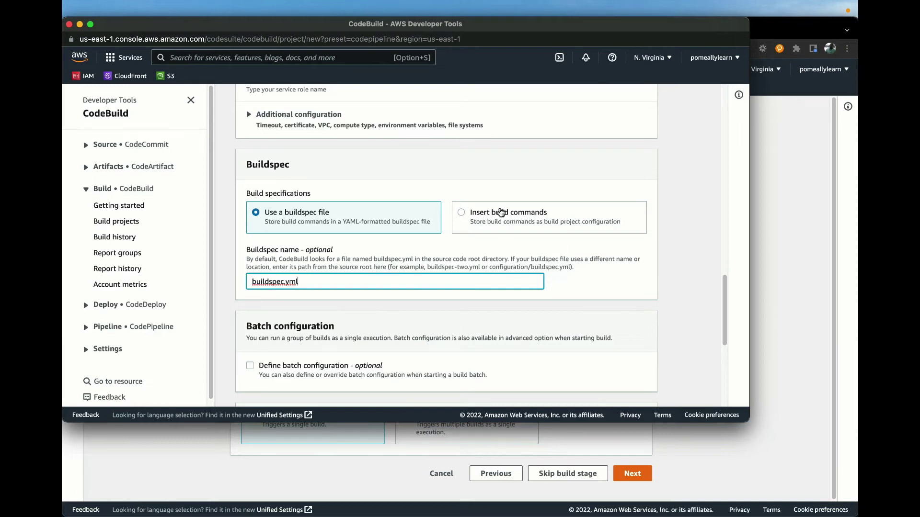
Step: View the inline build commands editor and return the build specification to using a buildspec file
click(500, 212)
click(583, 279)
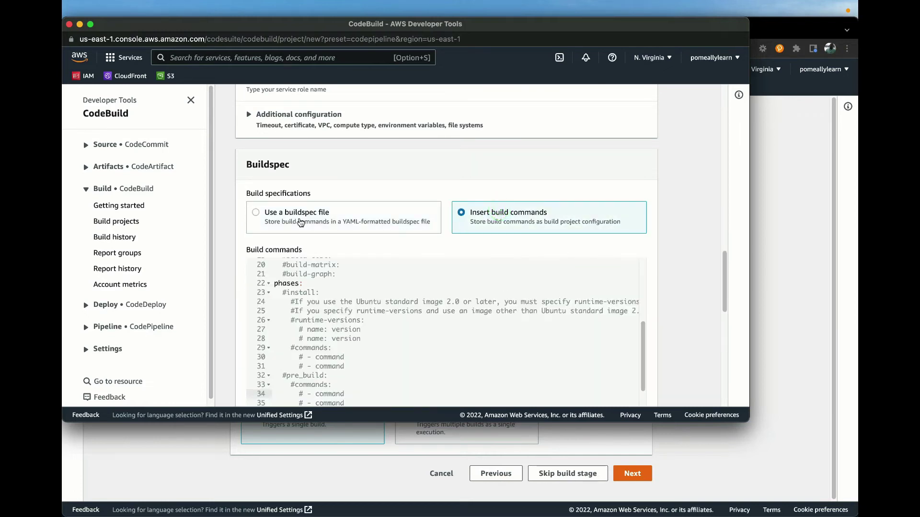
click(292, 214)
Step: Set the buildspec name to buildspec.yml
click(284, 281)
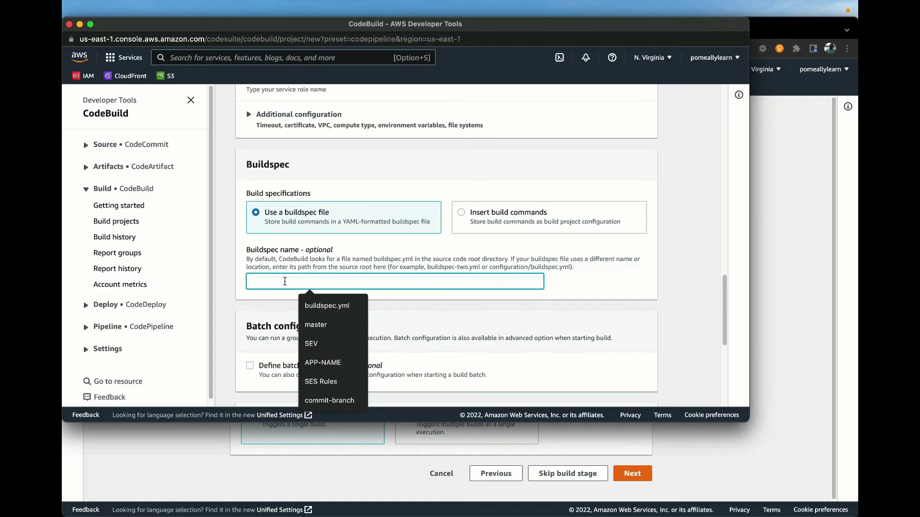
key(Down)
key(Return)
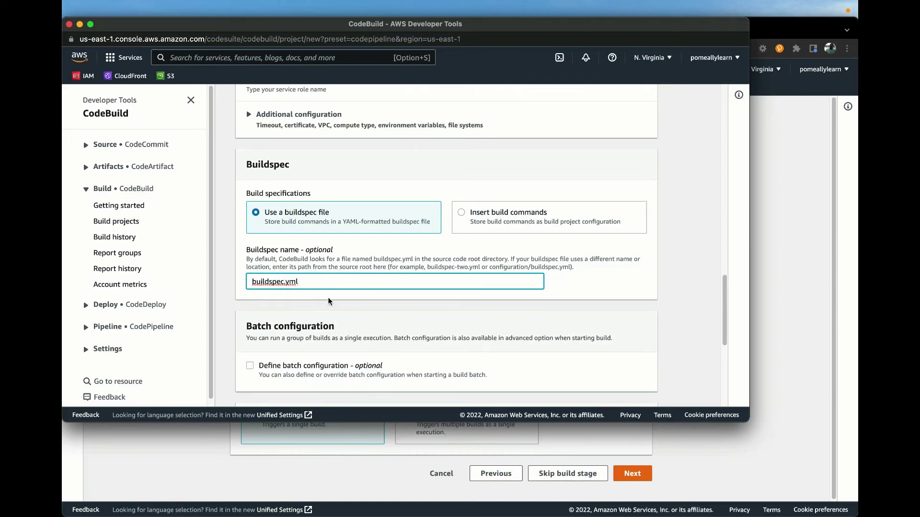
Step: Create the build project with its default batch and log settings and continue the pipeline to the deploy stage
triple_click(326, 280)
scroll(427, 327, down, 3)
scroll(428, 328, down, 2)
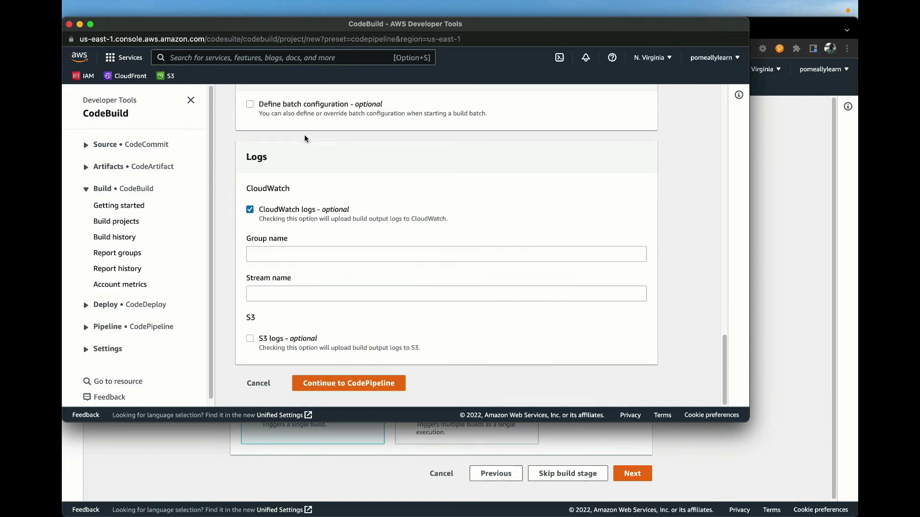
click(354, 387)
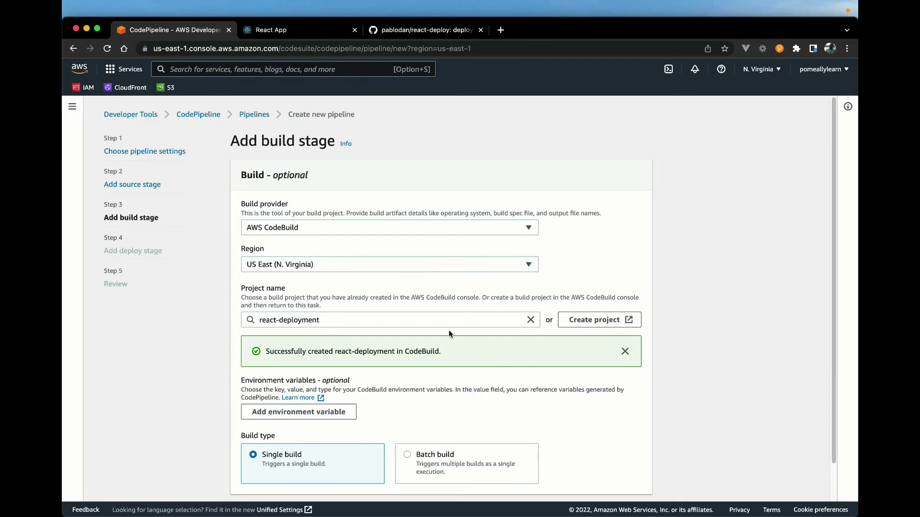
scroll(449, 329, down, 2)
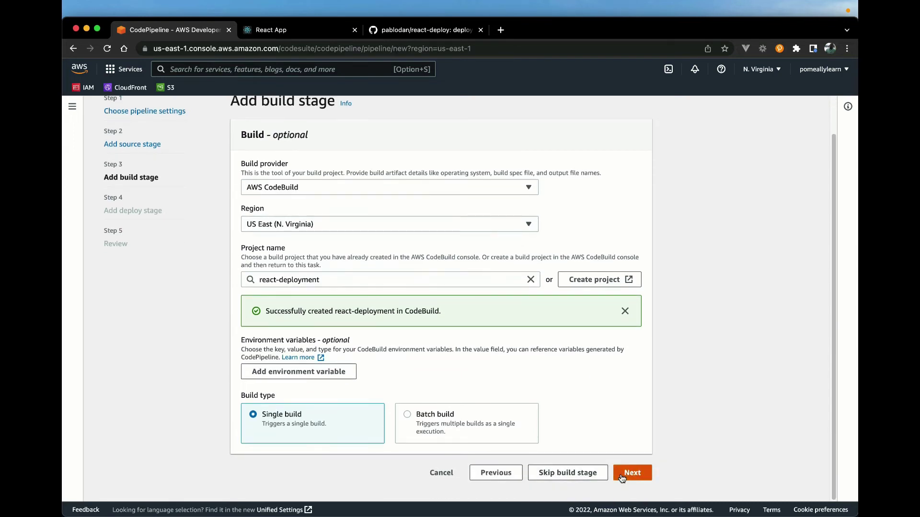
click(622, 476)
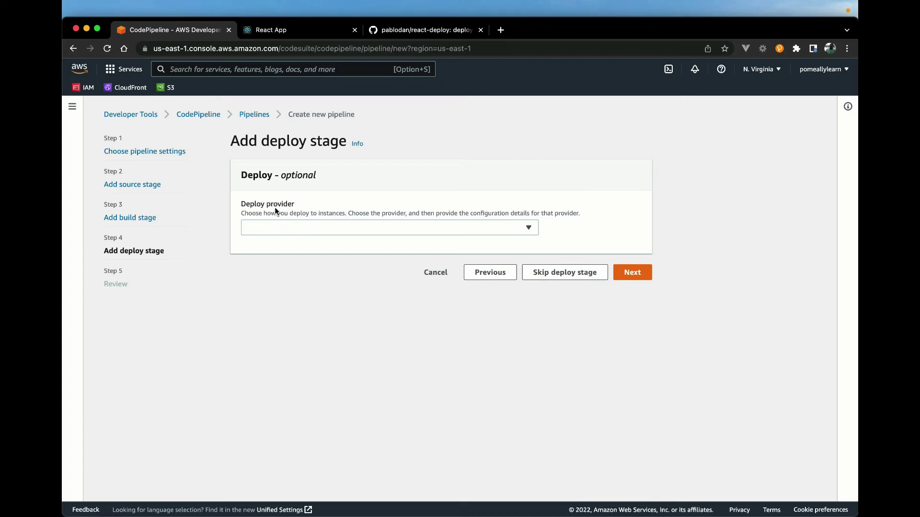
Step: Look over the available deploy providers and skip the deploy stage, confirming the choice
click(278, 228)
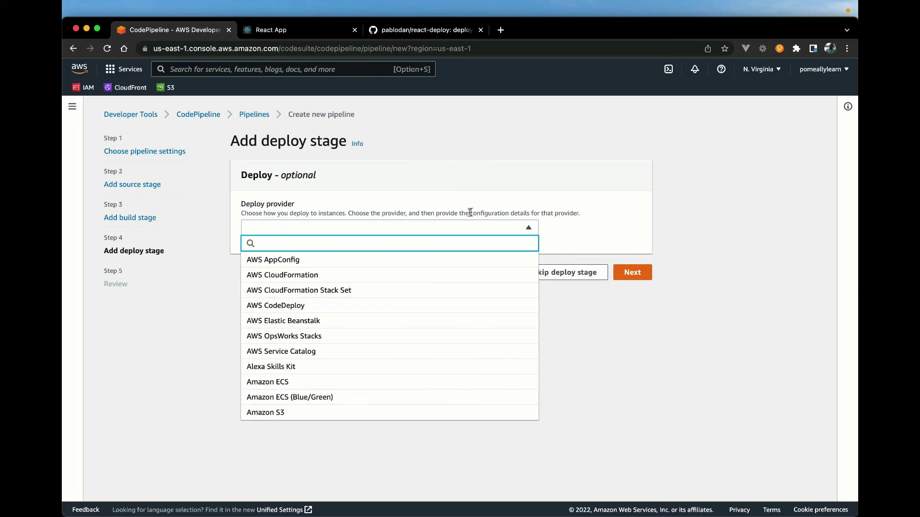
click(479, 193)
click(564, 271)
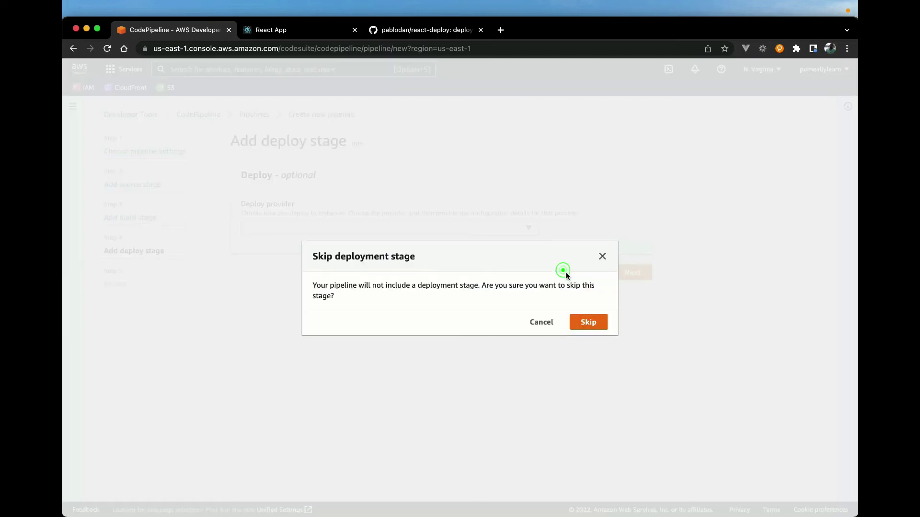
click(588, 321)
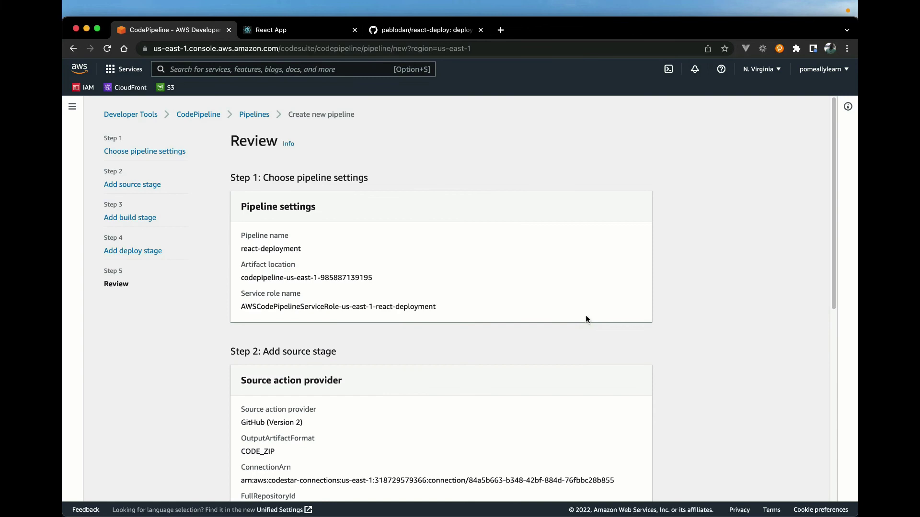
Step: Review the pipeline, source, build and deploy settings and create the pipeline
scroll(316, 326, down, 5)
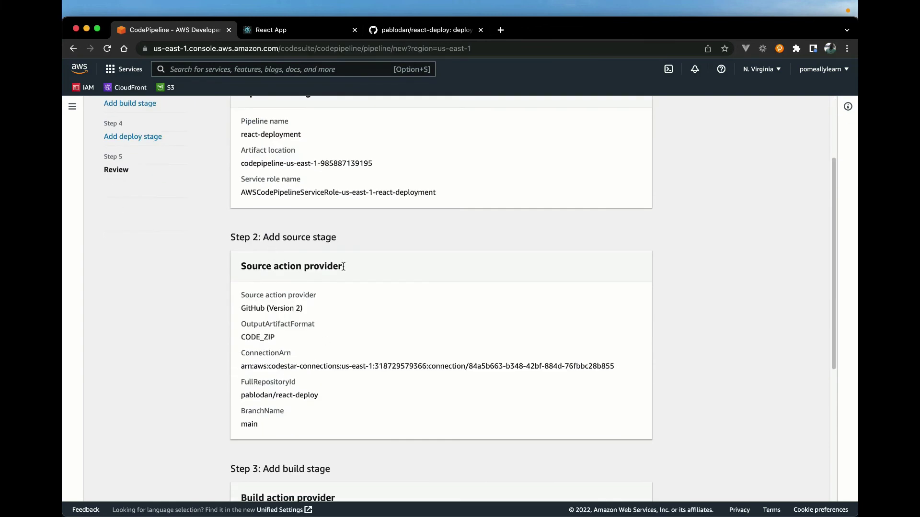
scroll(343, 266, down, 10)
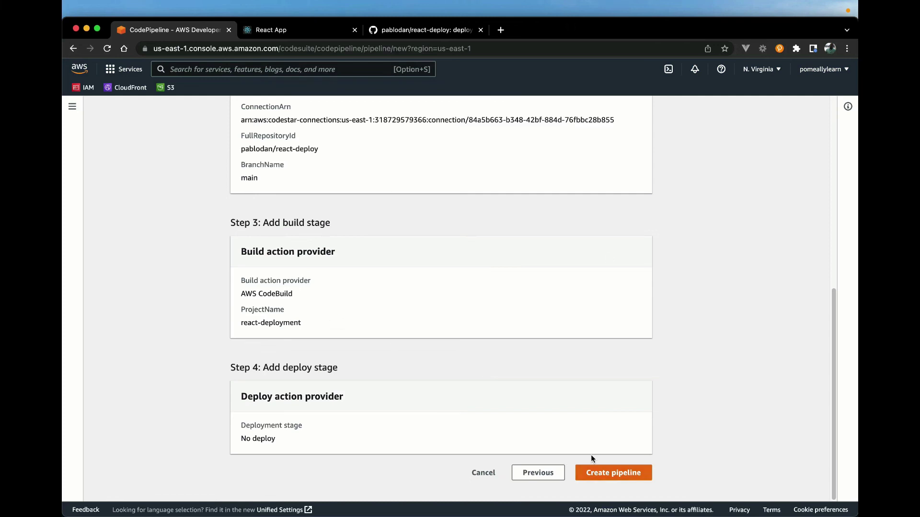
click(600, 473)
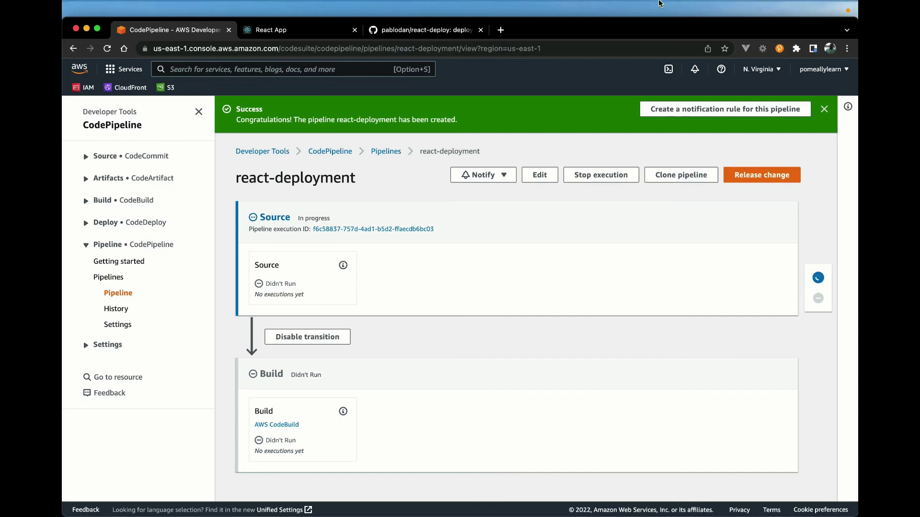
mouse_move(660, 4)
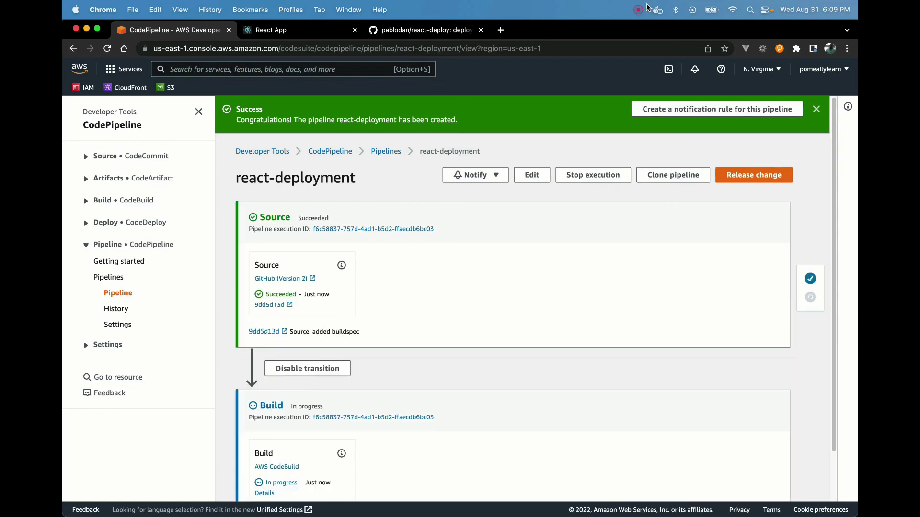
click(638, 9)
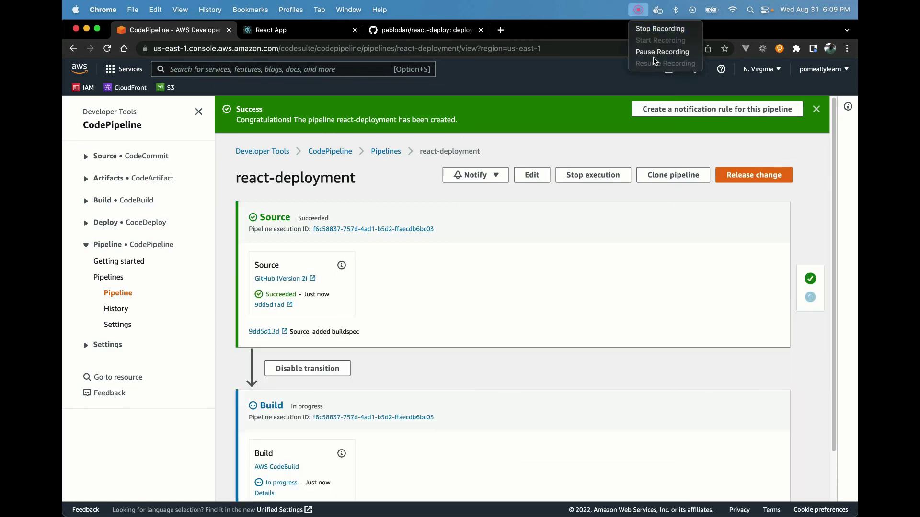
click(654, 52)
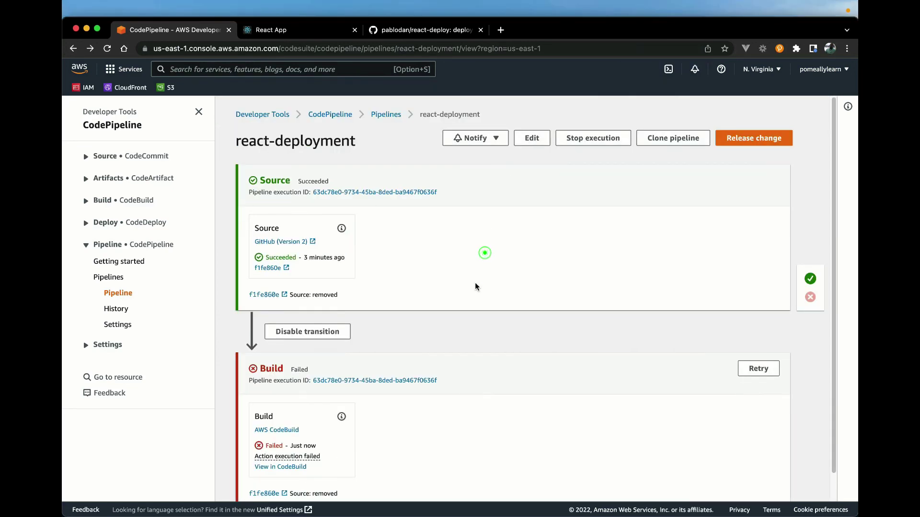
Step: Open the pipeline's failed build in CodeBuild and examine the buildspec.yml error in its build log
scroll(476, 286, down, 2)
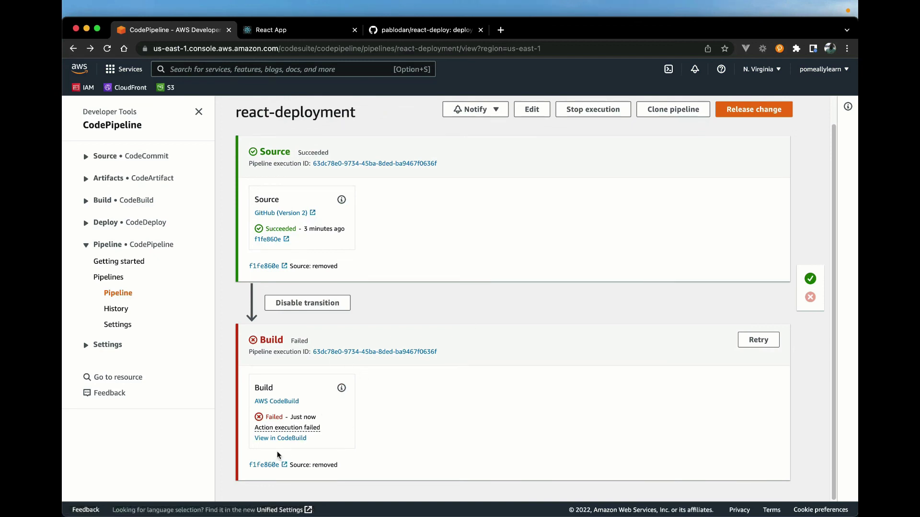
click(284, 438)
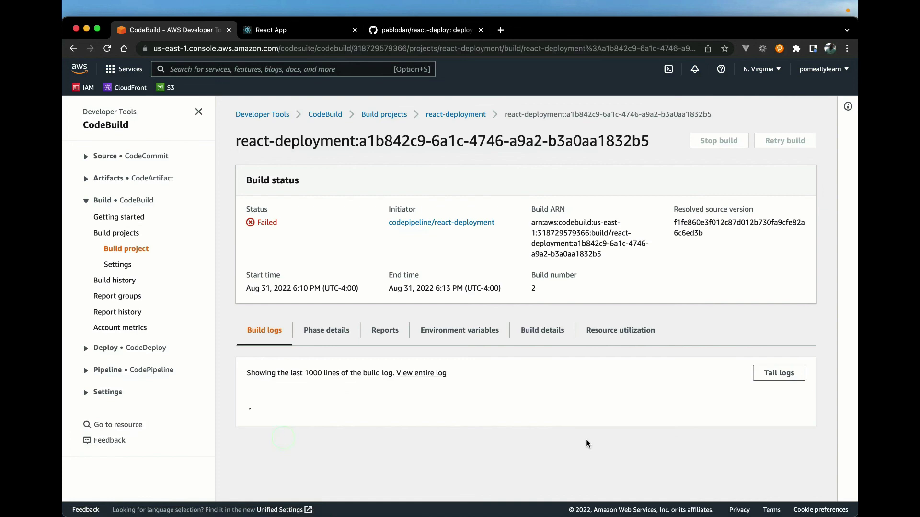
scroll(557, 436, down, 1)
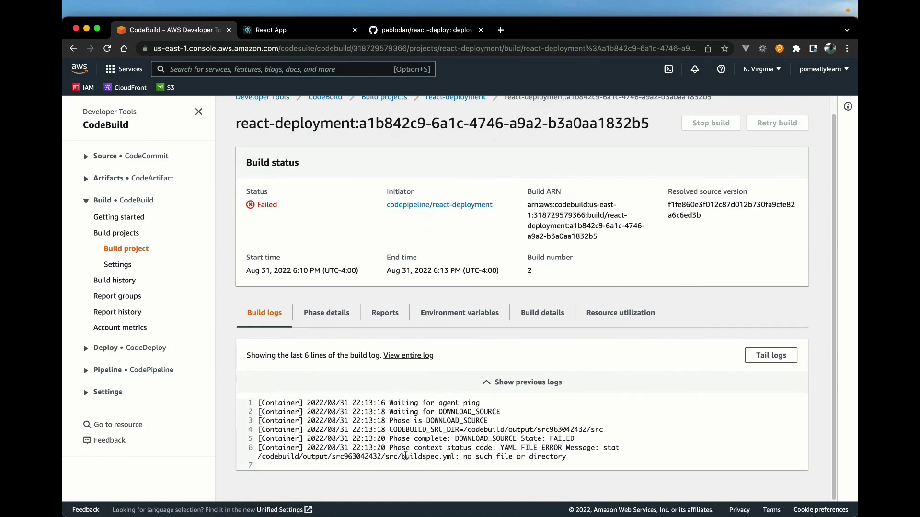
drag(401, 456, 457, 454)
click(697, 441)
Step: Switch to the react-deploy project in Visual Studio Code and clear its terminal
key(ctrl+Up)
click(343, 203)
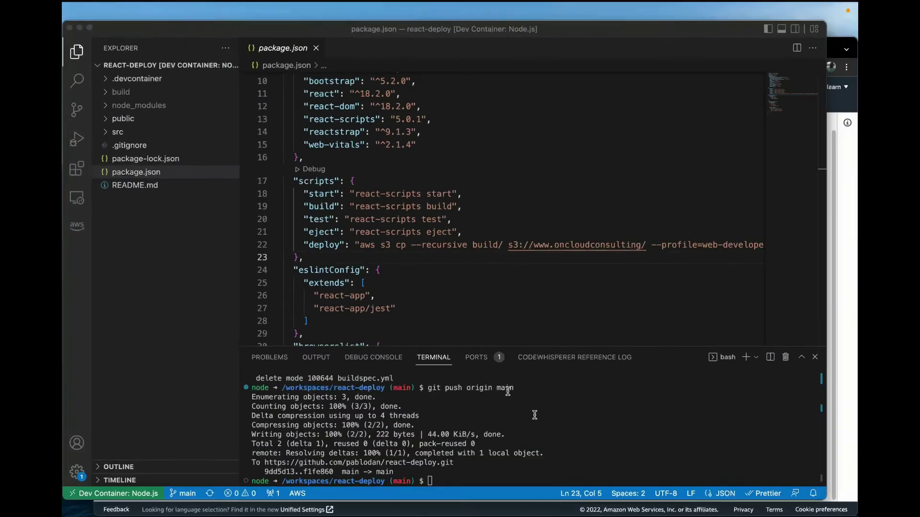
text(clear)
key(Return)
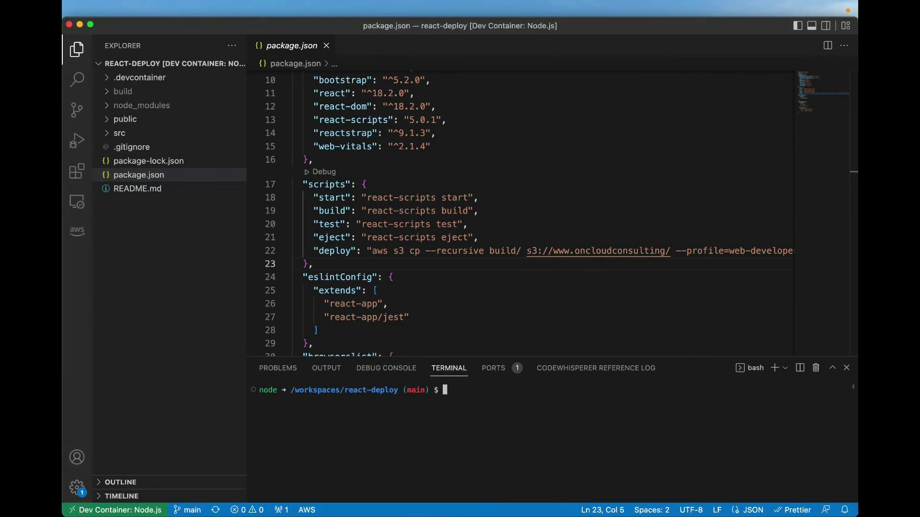